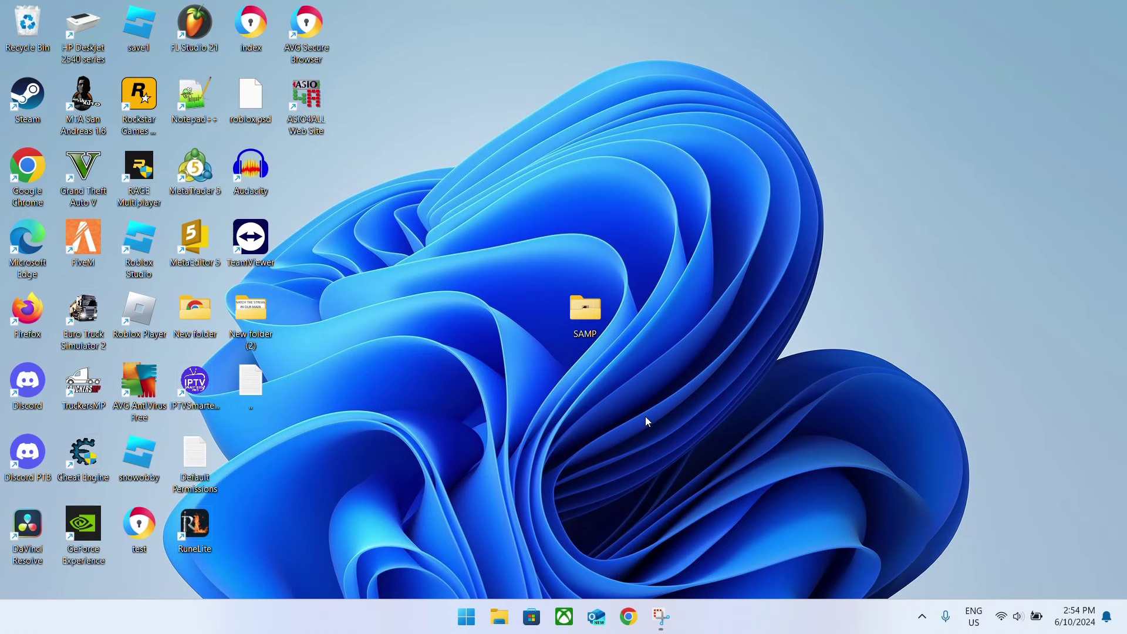
Open the desktop SAMP folder, confirm the gta_sa executable is there, then close the folder.
double_click(587, 302)
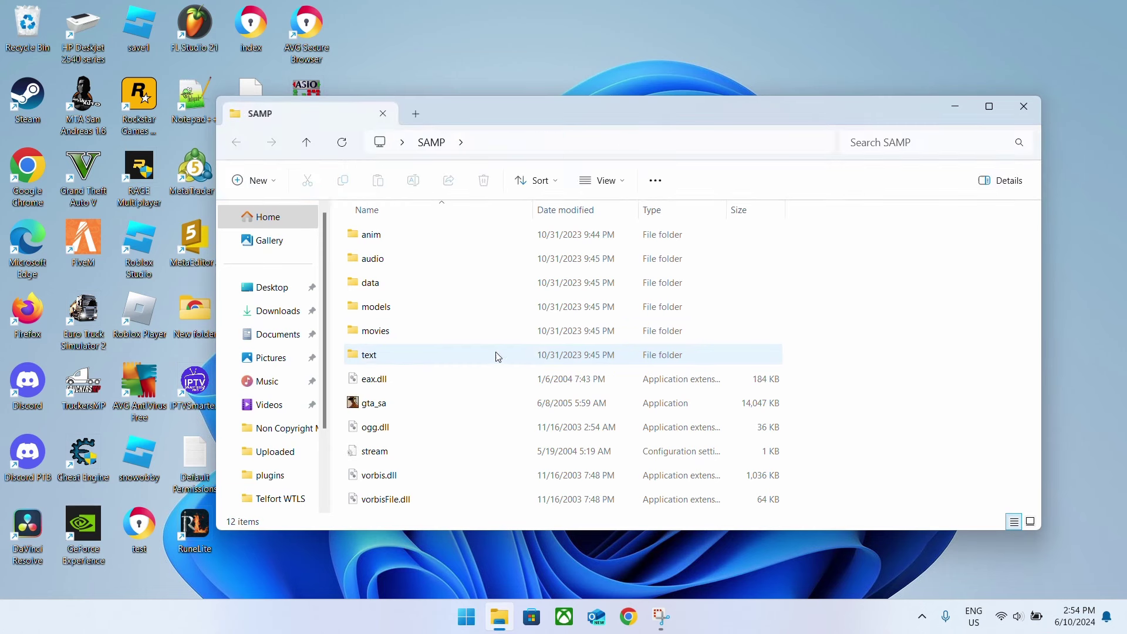
click(387, 405)
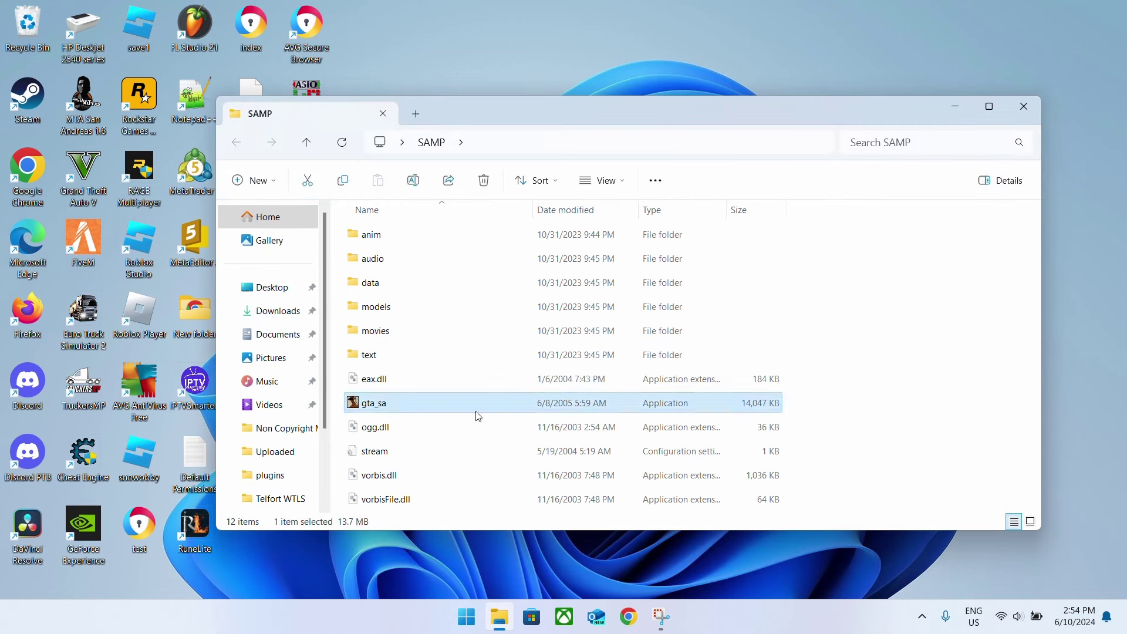
click(796, 393)
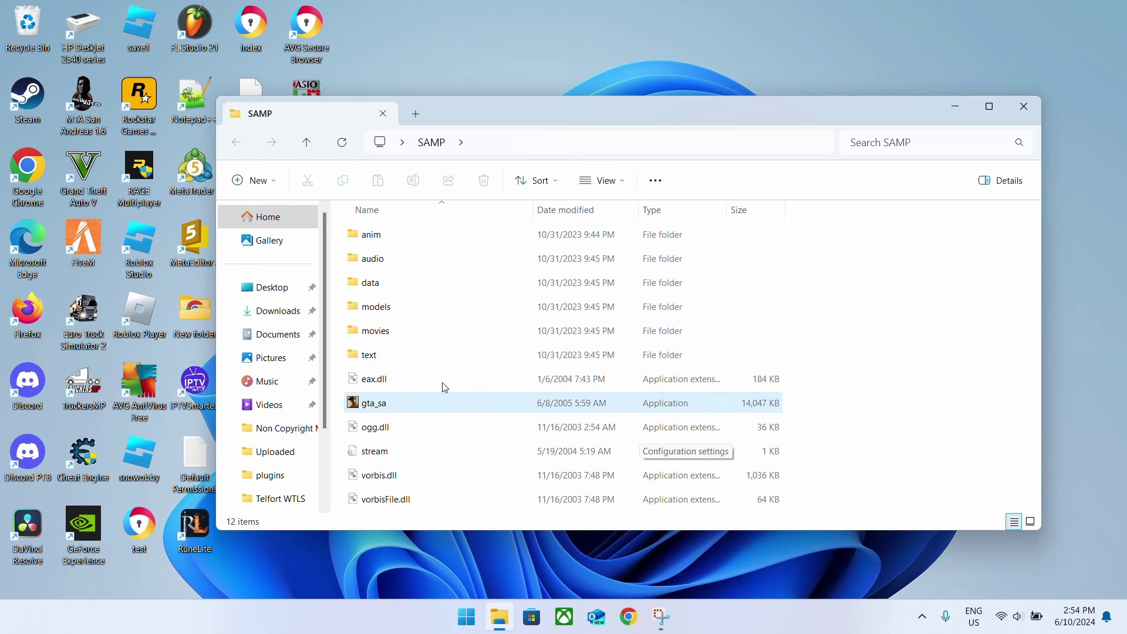
click(1022, 117)
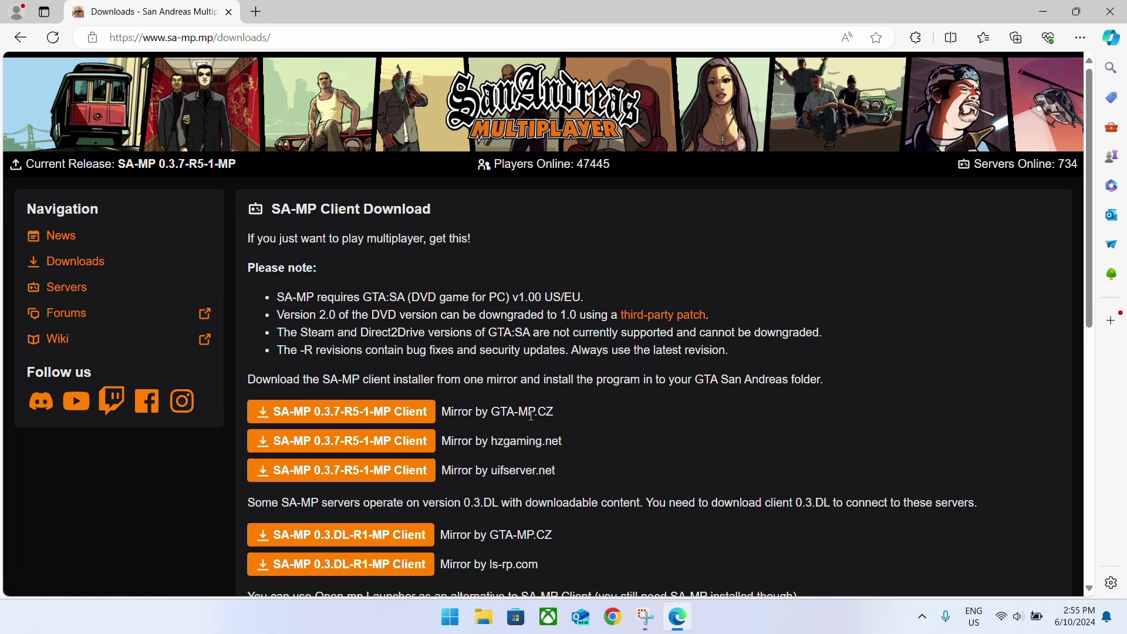
Download the SA-MP 0.3.7-R5-1 client installer from GTA-MP.CZ and run it from Downloads.
click(349, 418)
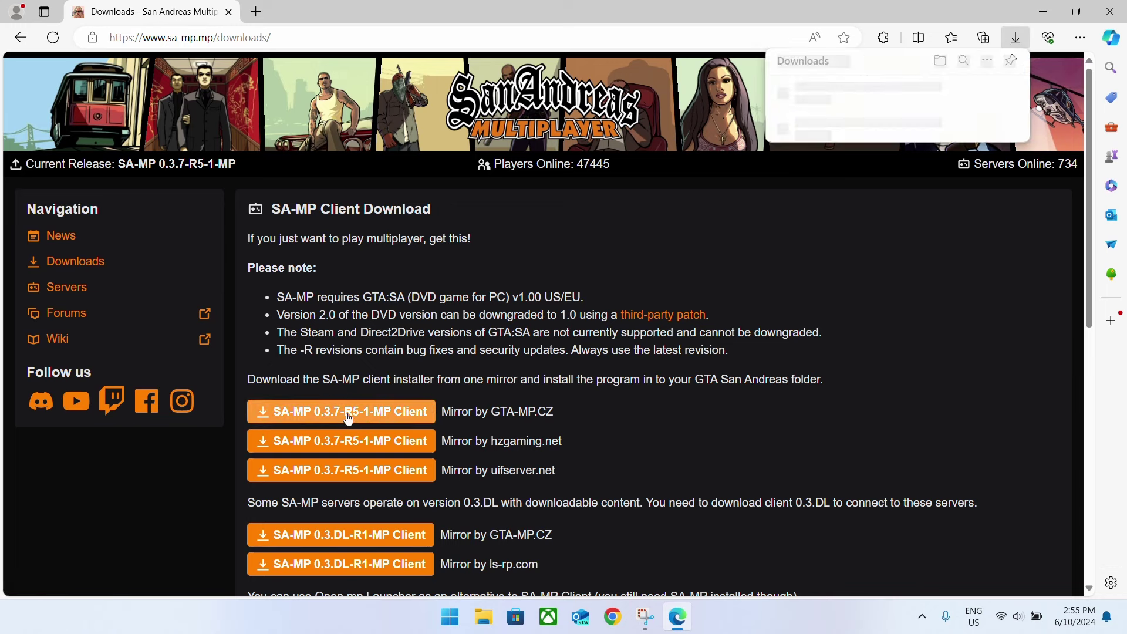
triple_click(493, 315)
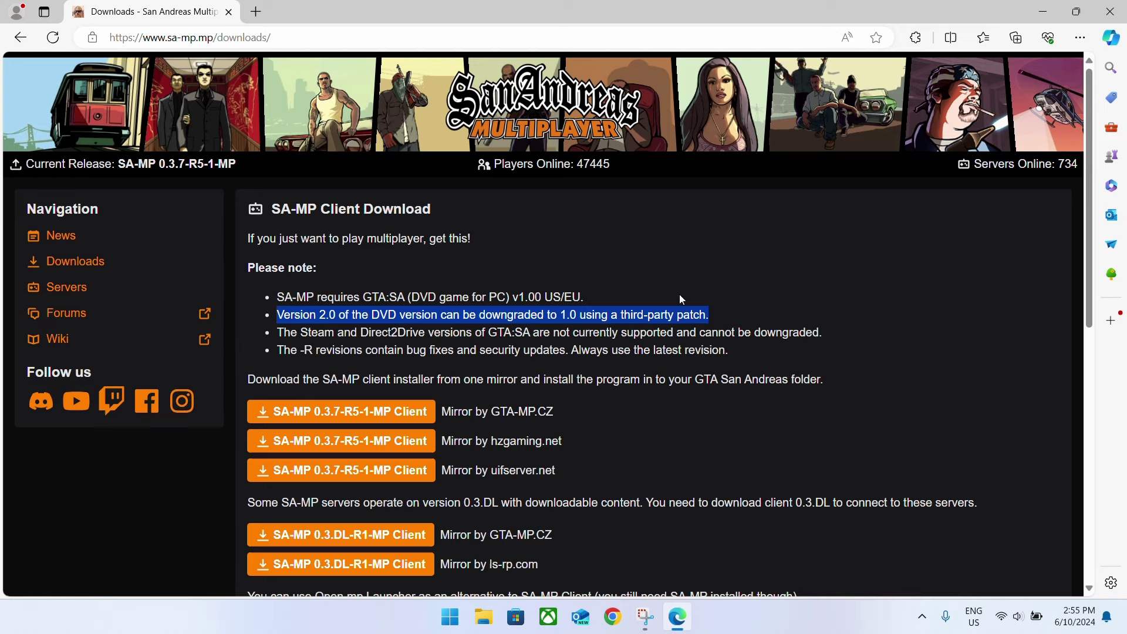
click(751, 317)
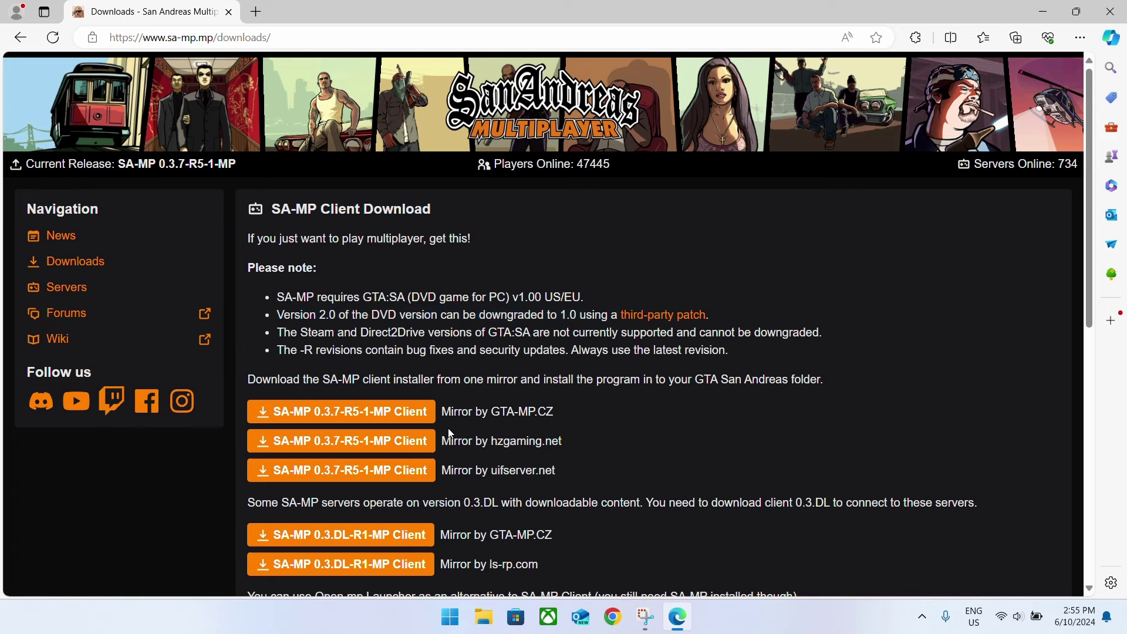
click(348, 420)
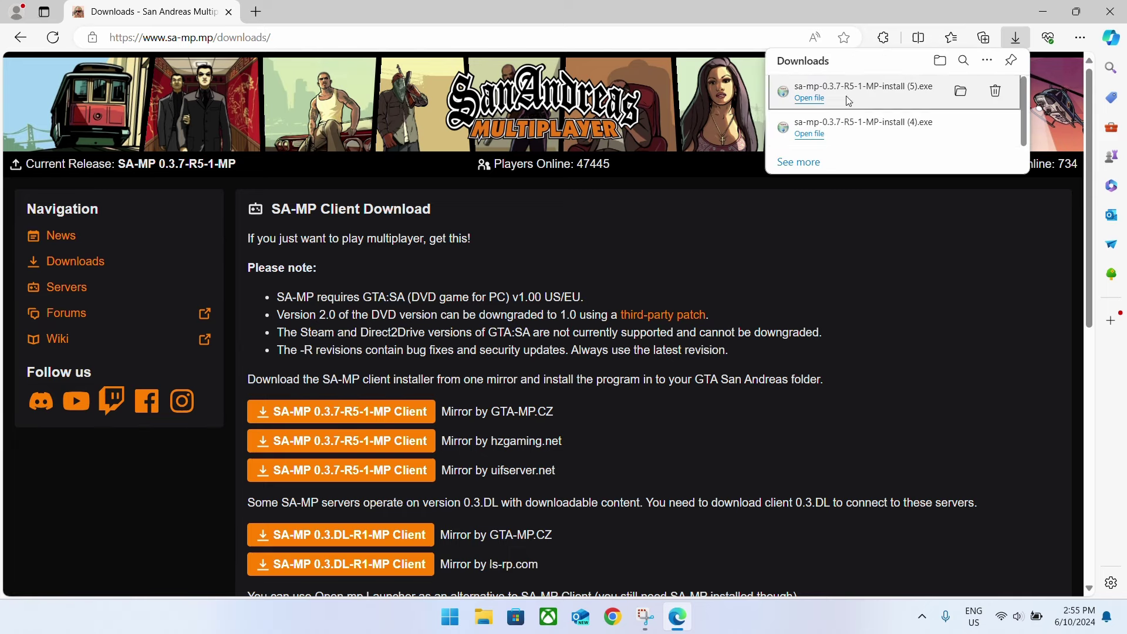
click(810, 98)
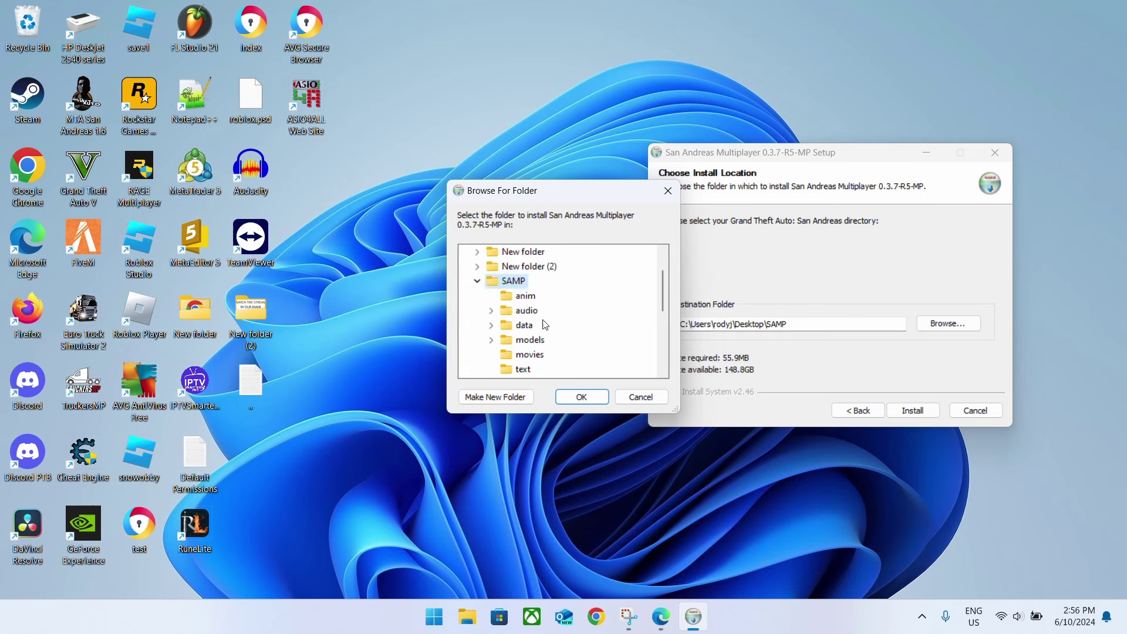
Confirm the desktop SAMP folder as the installation destination.
click(588, 398)
Install SA-MP 0.3.7-R5-MP, close the wizard, and check the new samp files in SAMP.
click(909, 411)
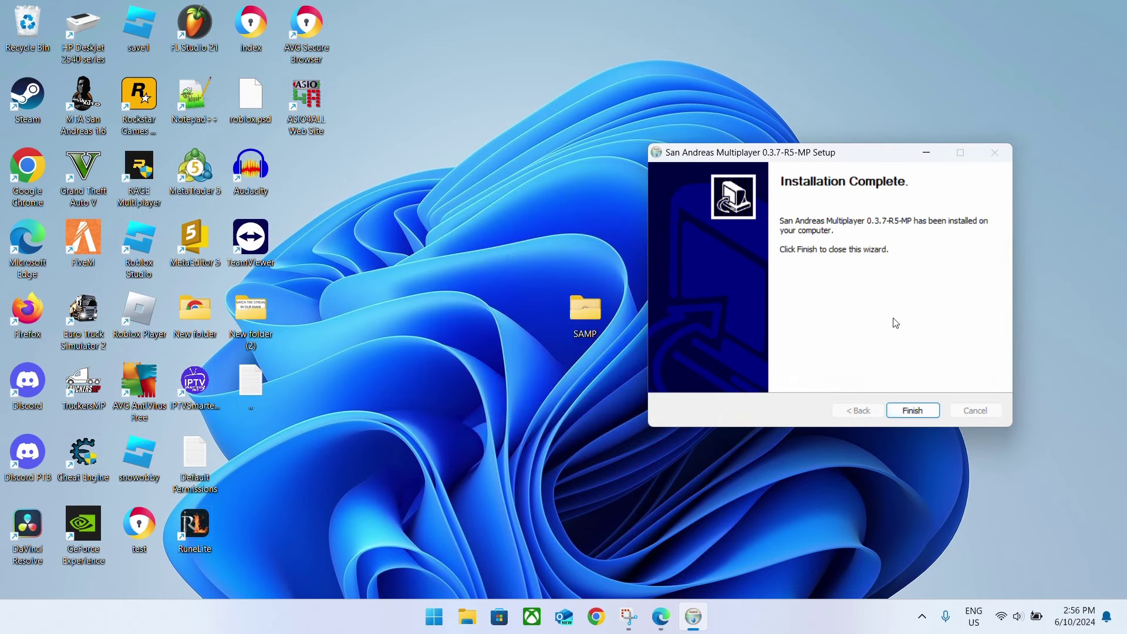
click(912, 411)
double_click(585, 314)
scroll(563, 382, down, 5)
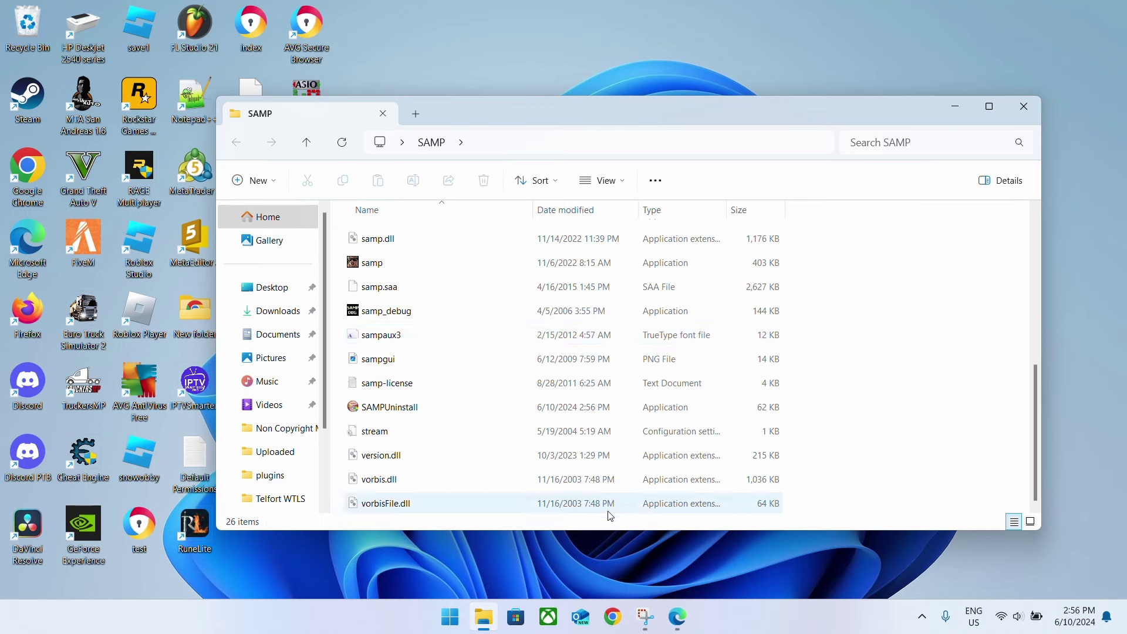
Launch samp.exe, review Welcome to Los Santos servers 1–4, then join [ENG] Welcome to Los Santos 3.
double_click(388, 264)
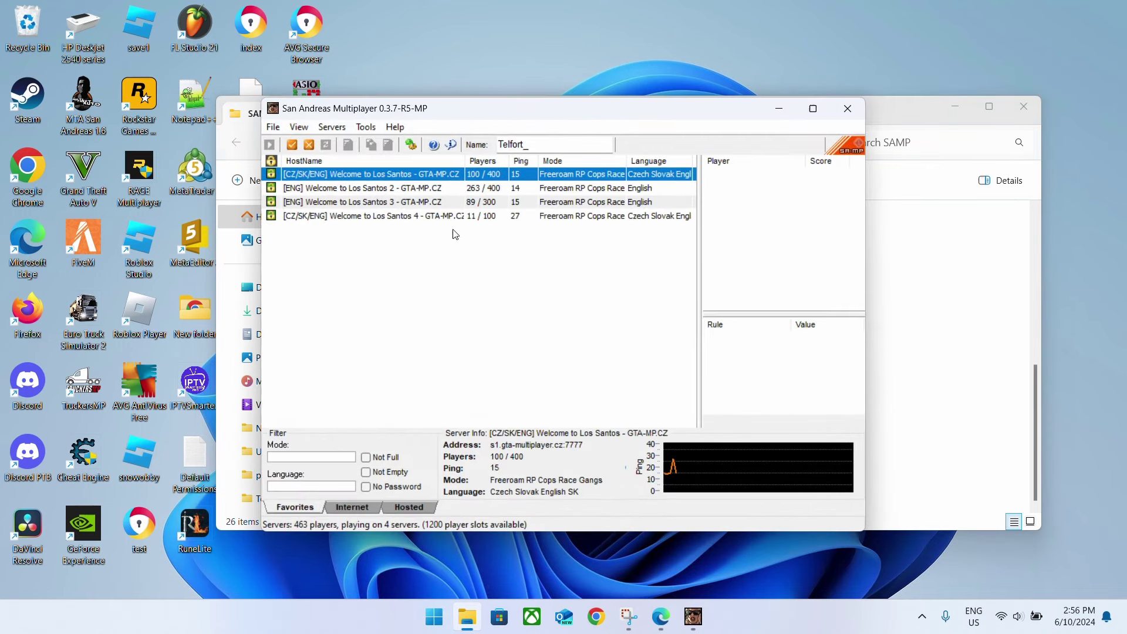
click(417, 190)
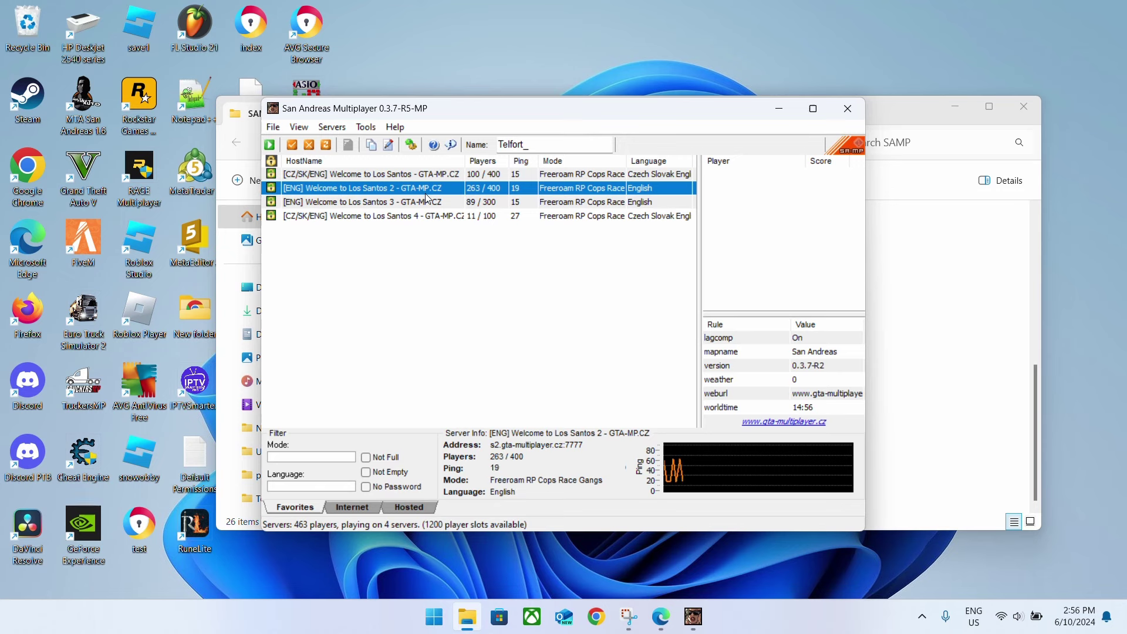
click(425, 201)
click(453, 215)
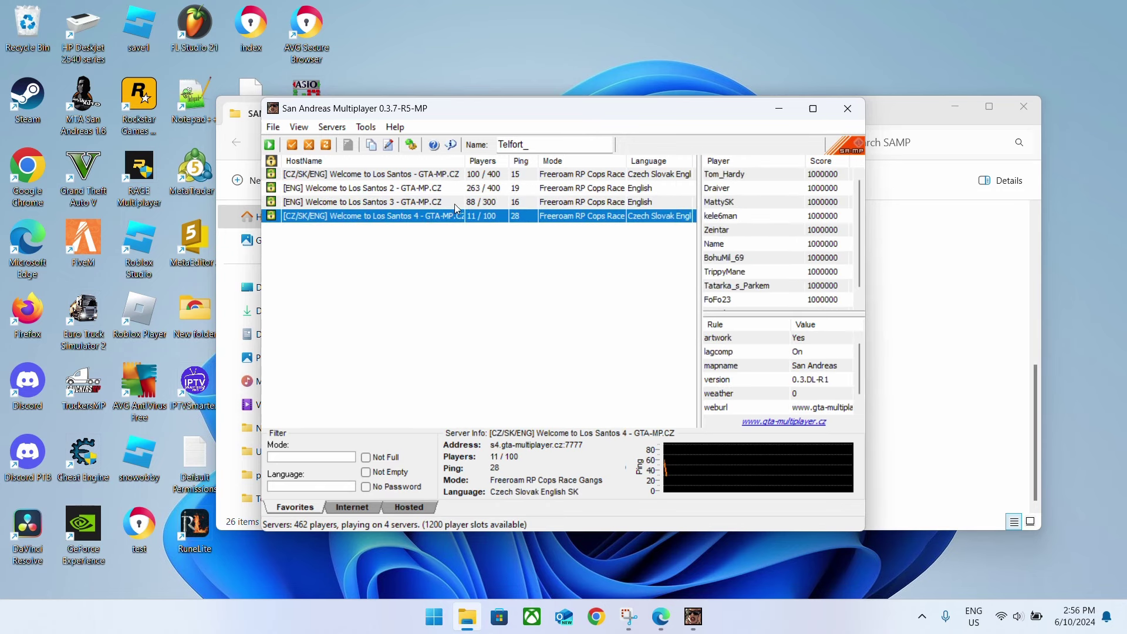
click(454, 203)
click(453, 189)
click(449, 176)
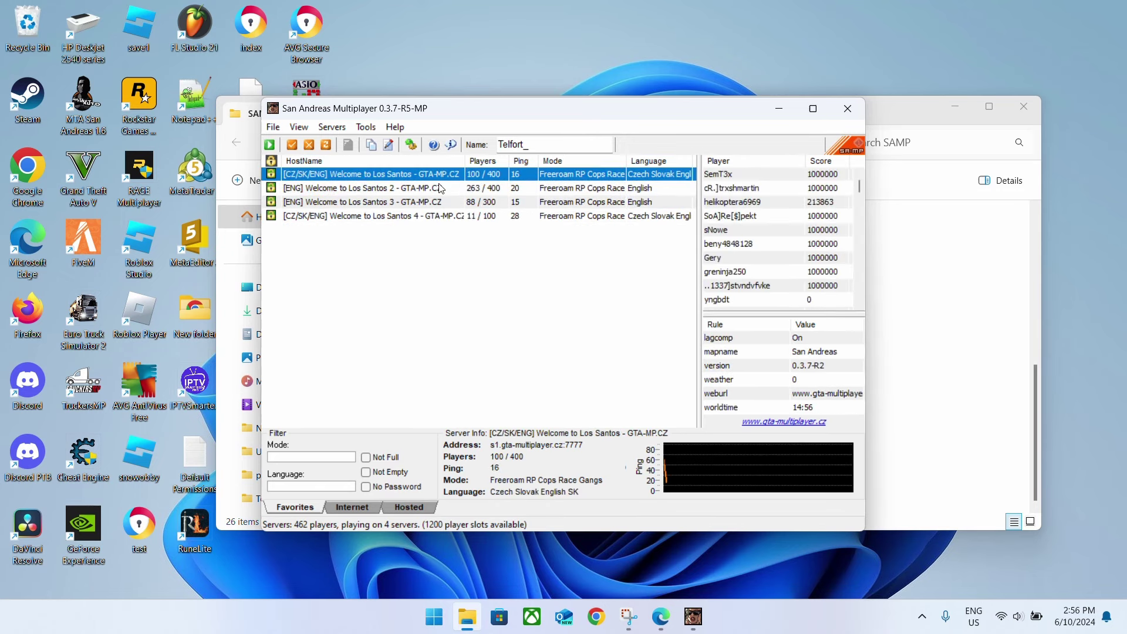
click(419, 205)
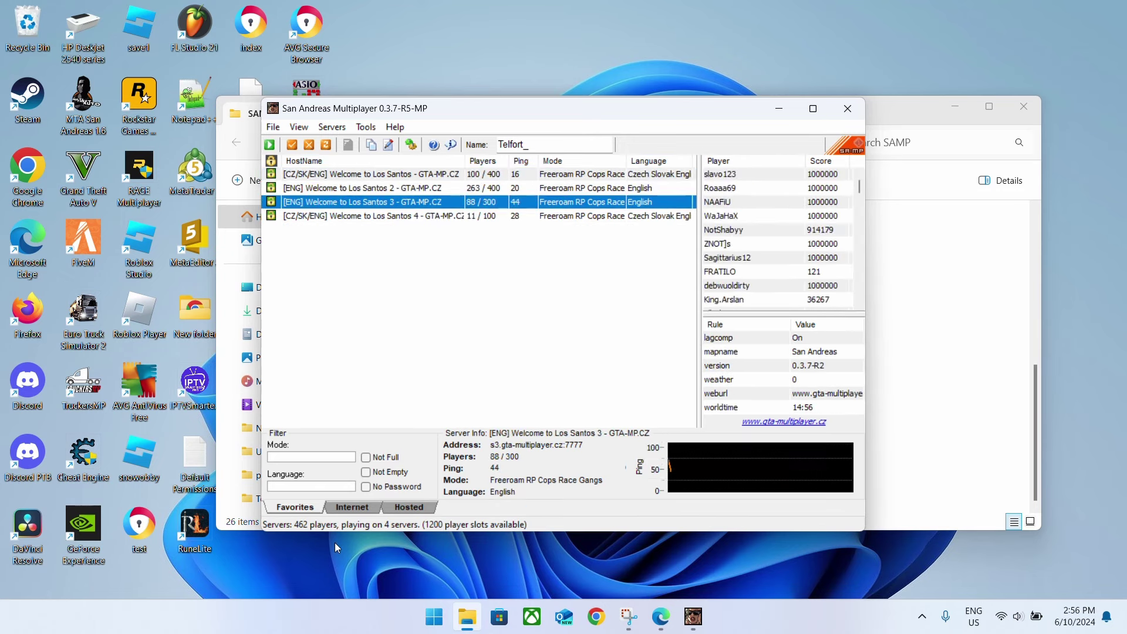
double_click(419, 201)
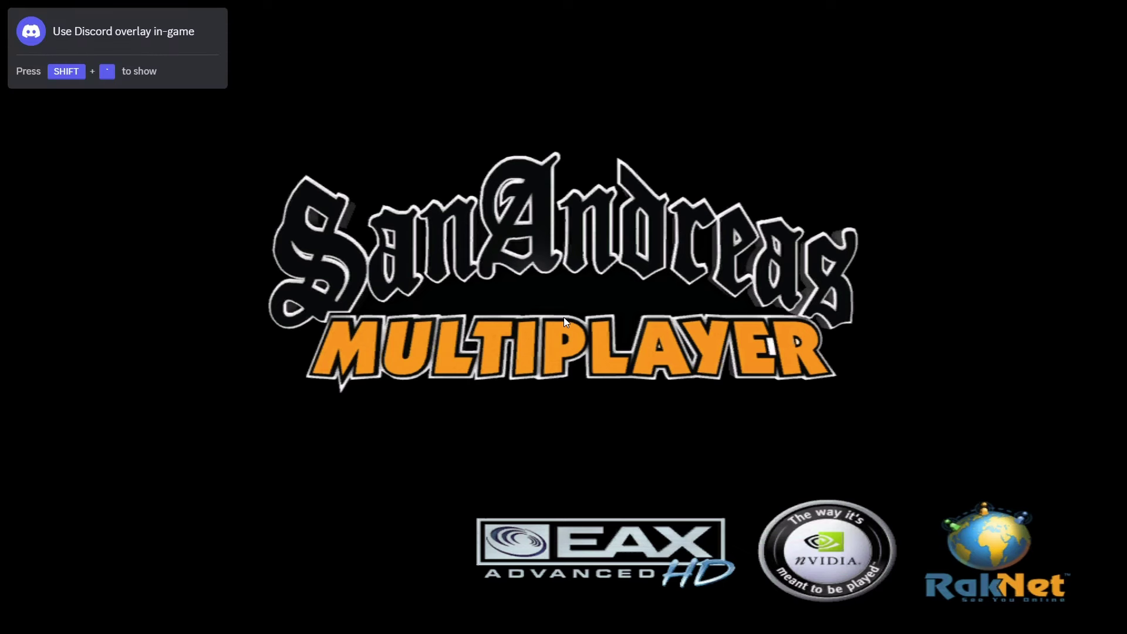